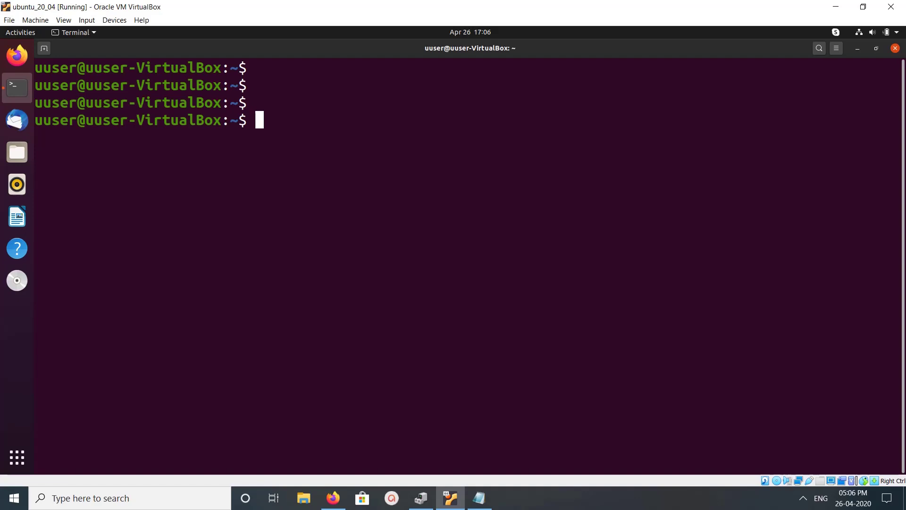
Step: Run ip address and highlight enp0s3's 10.0.2.15/24 and enp0s8's 192.168.57.3/24 addresses
{"action": "key", "text": "Up"}
{"action": "key", "text": "Up"}
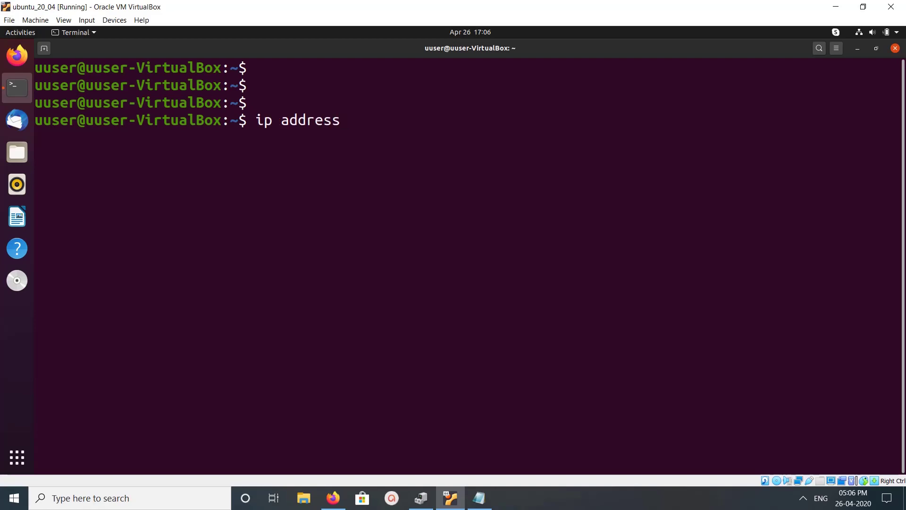
{"action": "key", "text": "Return"}
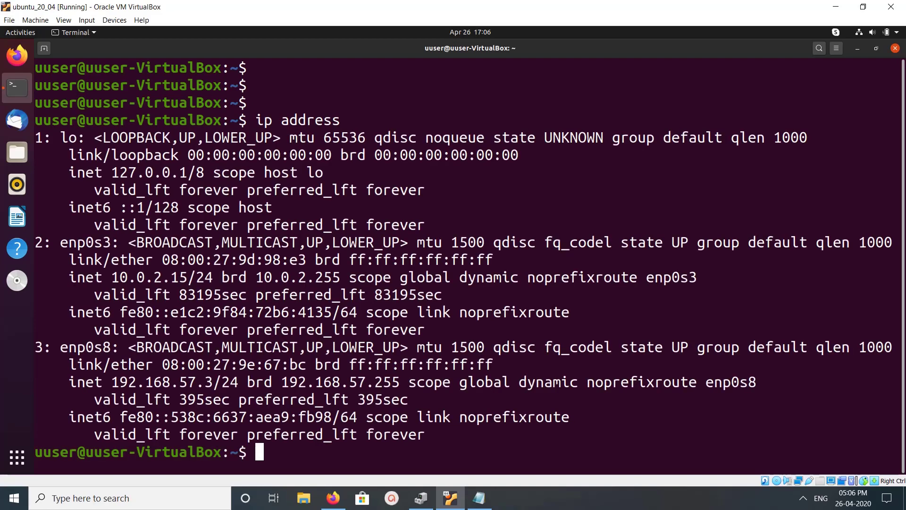
{"action": "key", "text": "Return"}
{"action": "key", "text": "Return"}
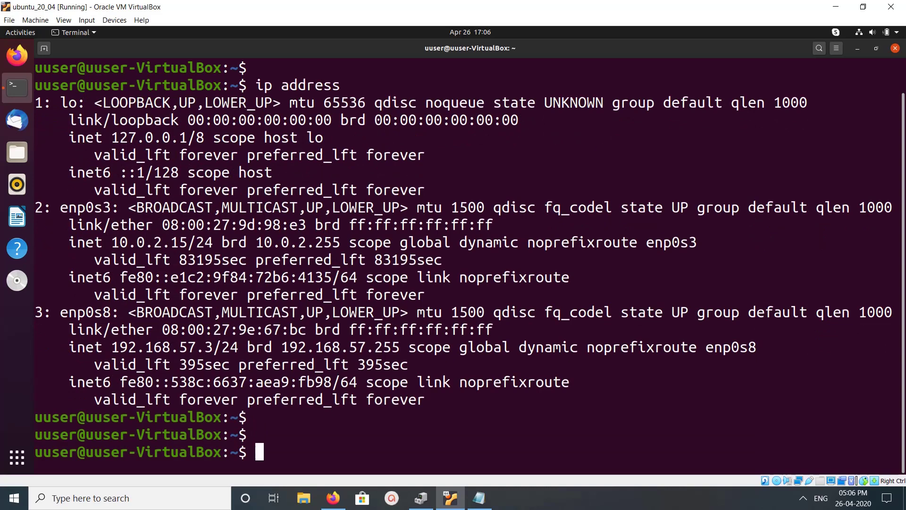
{"action": "double_click", "coordinate": [161, 243]}
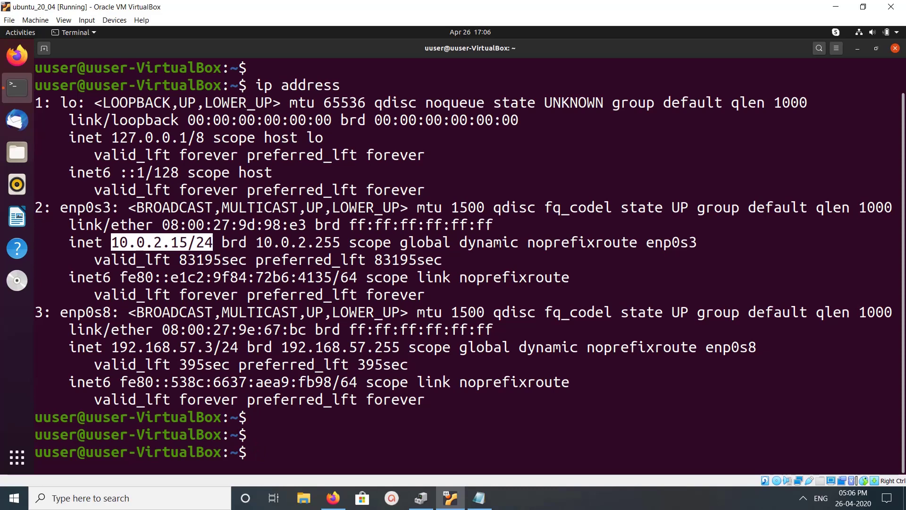
{"action": "double_click", "coordinate": [85, 312]}
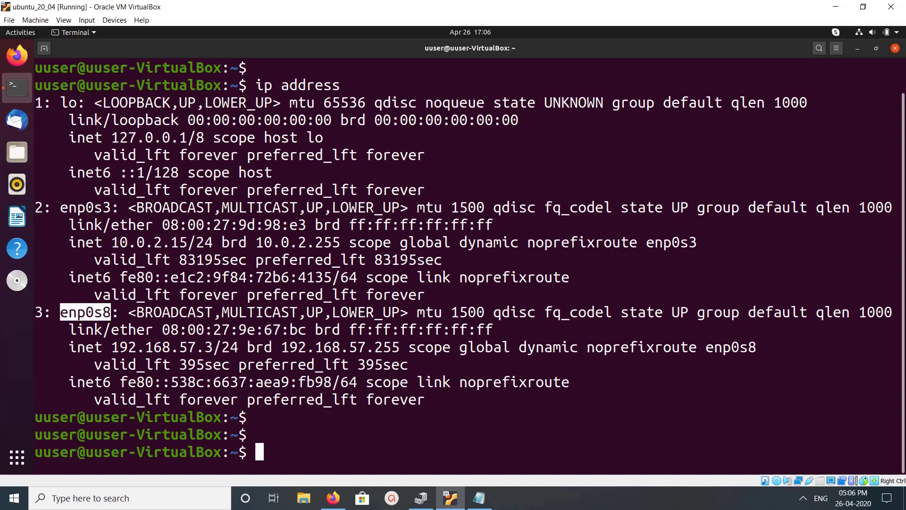
{"action": "double_click", "coordinate": [175, 347]}
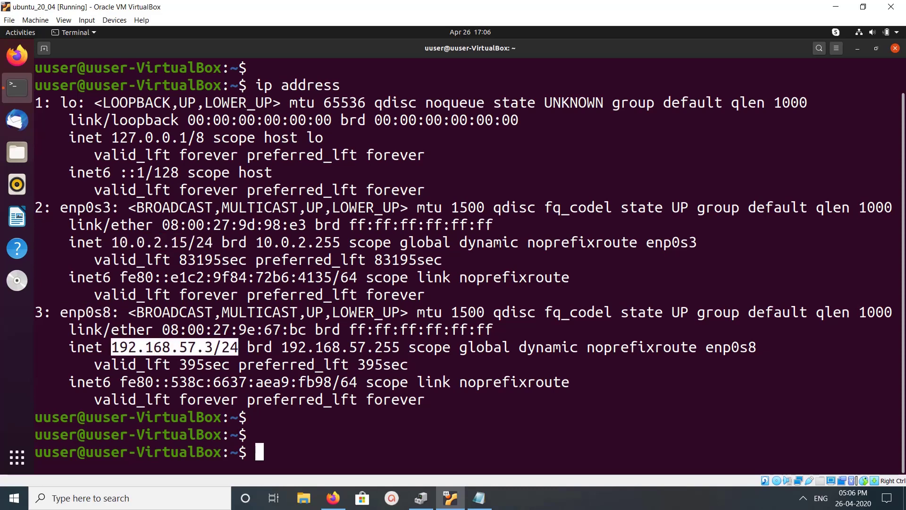
{"action": "double_click", "coordinate": [86, 313]}
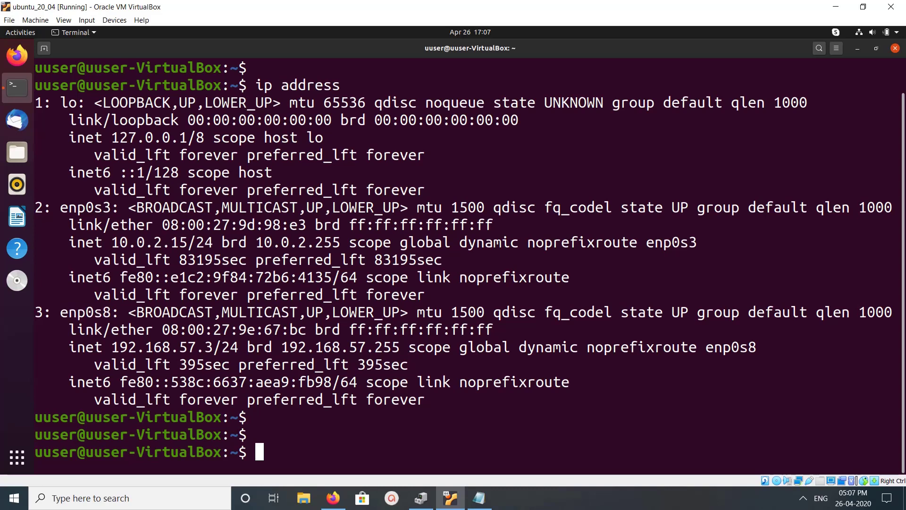
Step: Print /etc/netplan/01-network-manager-all.yaml, which shows NetworkManager as the renderer
{"action": "left_click_drag", "start_coordinate": [213, 347], "coordinate": [119, 347]}
{"action": "left_click", "coordinate": [119, 347]}
{"action": "key", "text": "Return"}
{"action": "key", "text": "Return"}
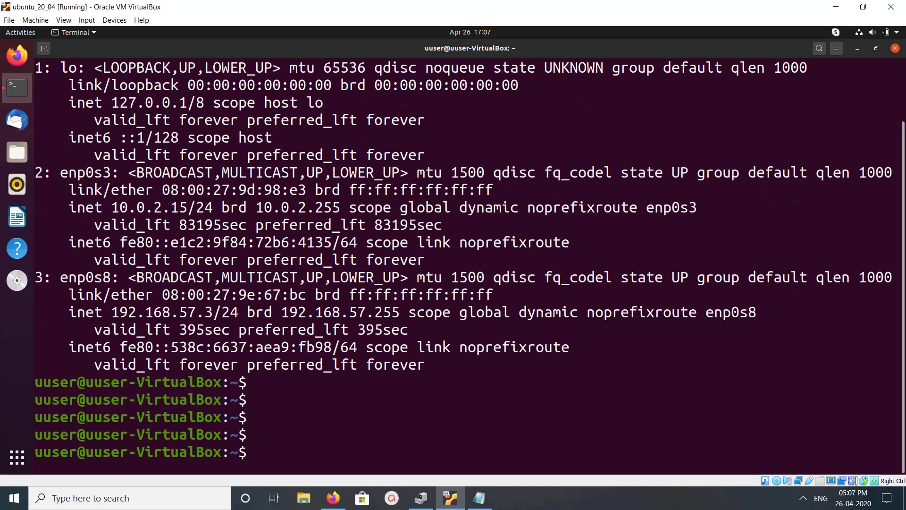
{"action": "type", "text": "cat /e"}
{"action": "type", "text": "tc/netp"}
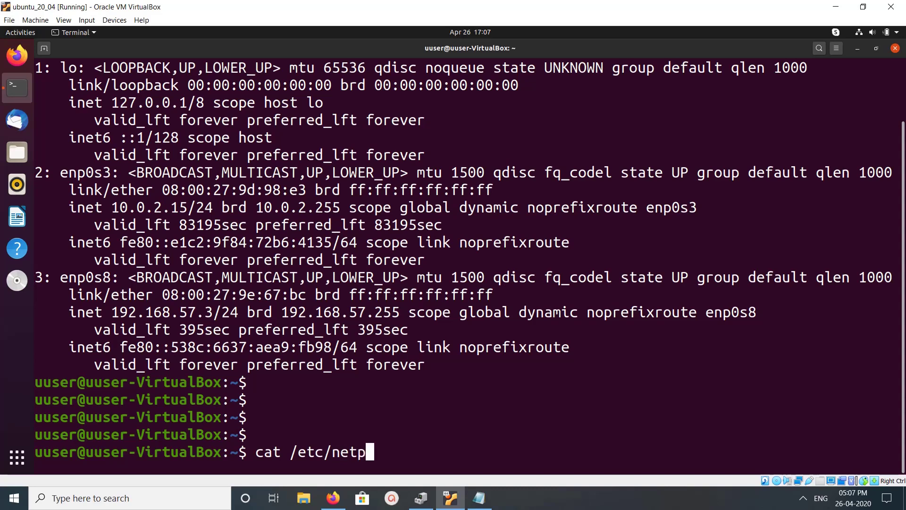
{"action": "key", "text": "Tab"}
{"action": "key", "text": "Tab"}
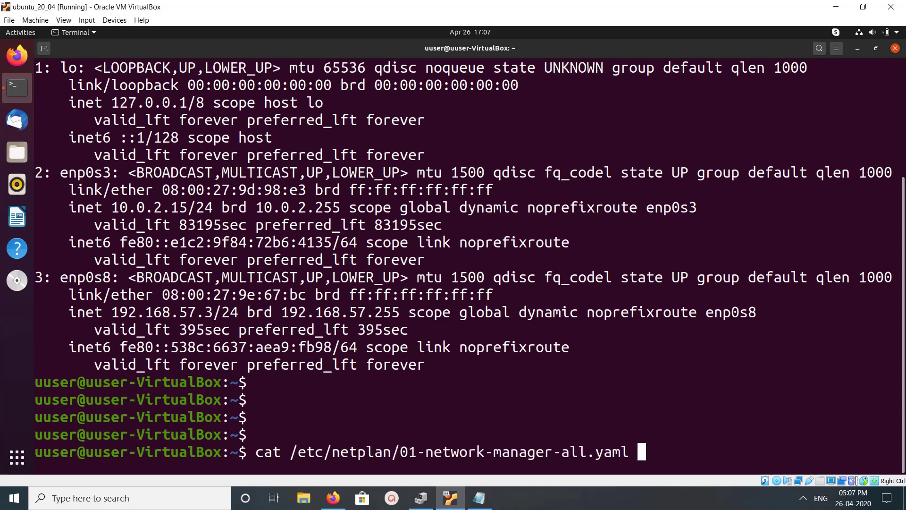
{"action": "key", "text": "Return"}
{"action": "key", "text": "Return"}
{"action": "key", "text": "Return"}
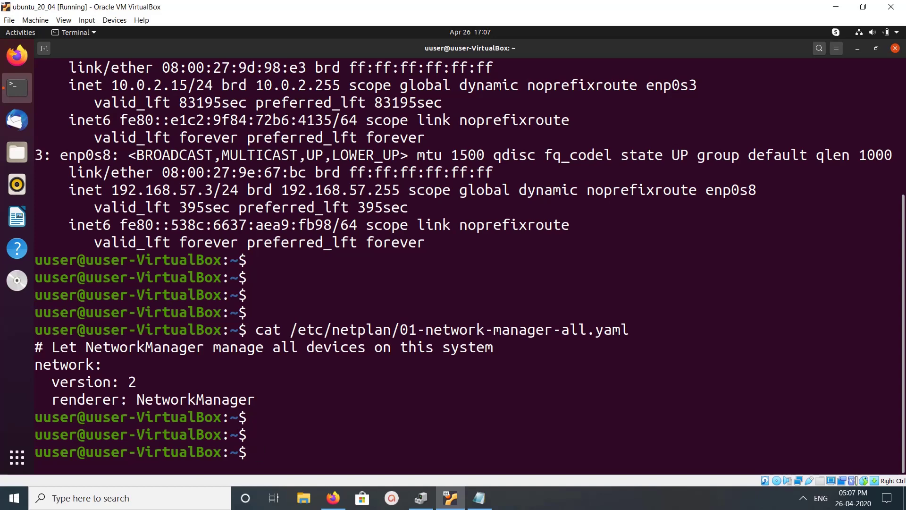
Step: Open Wired Settings for enp0s8 from the system menu and move the Settings window right
{"action": "left_click", "coordinate": [878, 32]}
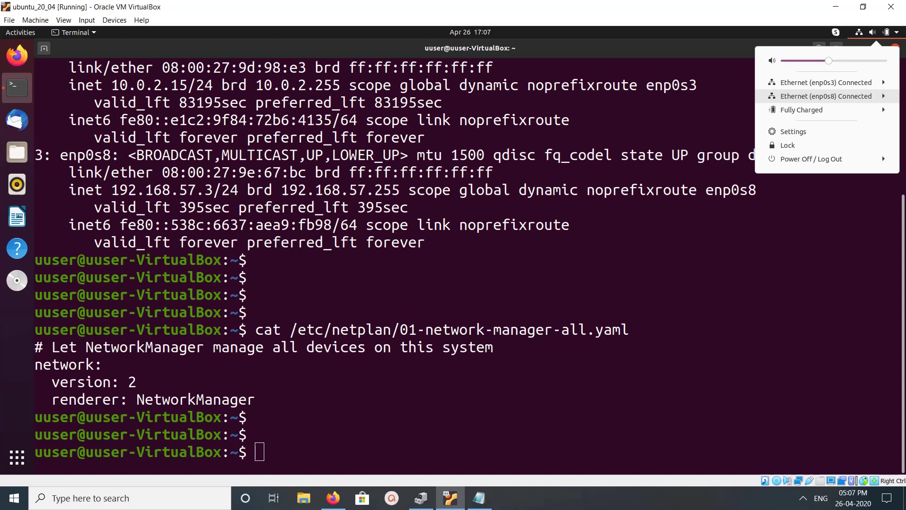
{"action": "left_click", "coordinate": [826, 95]}
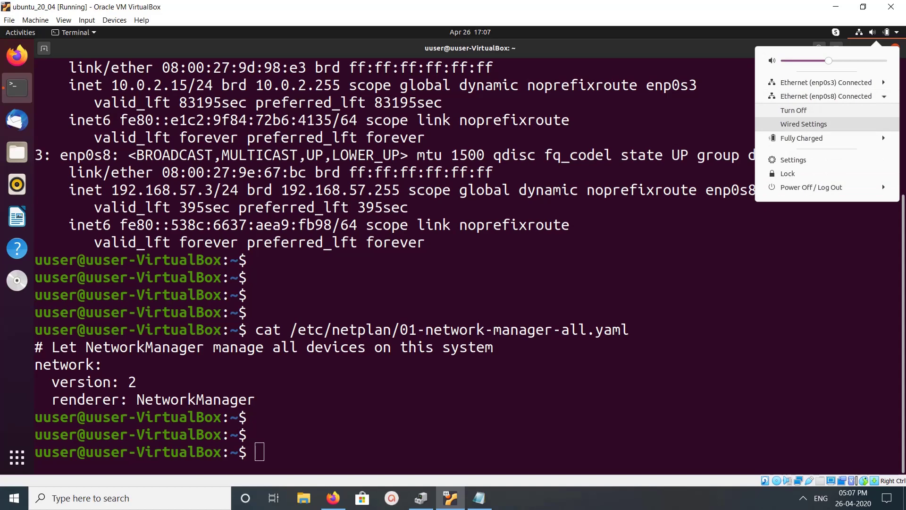
{"action": "left_click", "coordinate": [804, 124]}
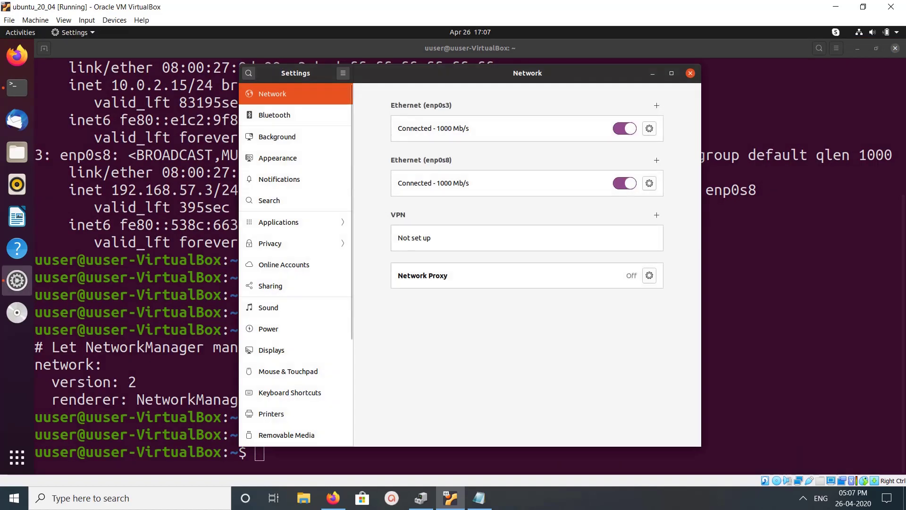
{"action": "left_click_drag", "start_coordinate": [528, 73], "coordinate": [683, 71]}
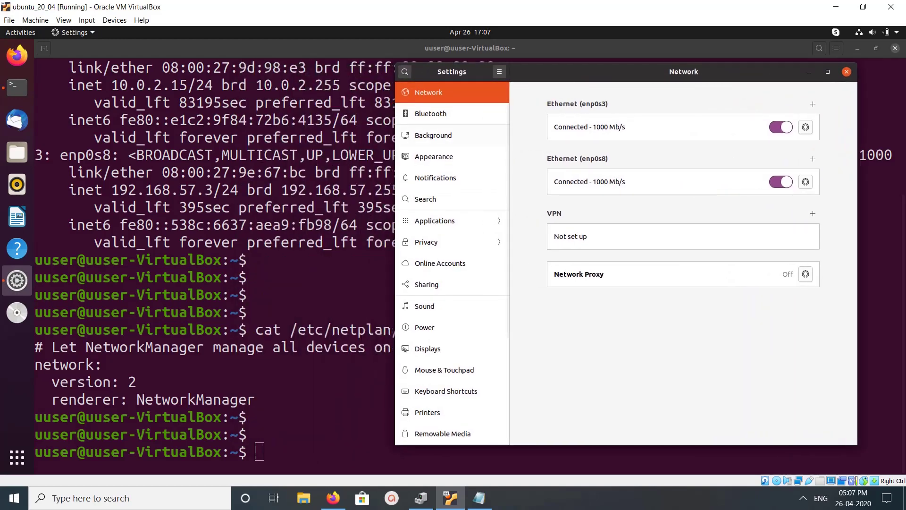
{"action": "scroll", "coordinate": [213, 283], "scroll_direction": "up", "scroll_amount": 4}
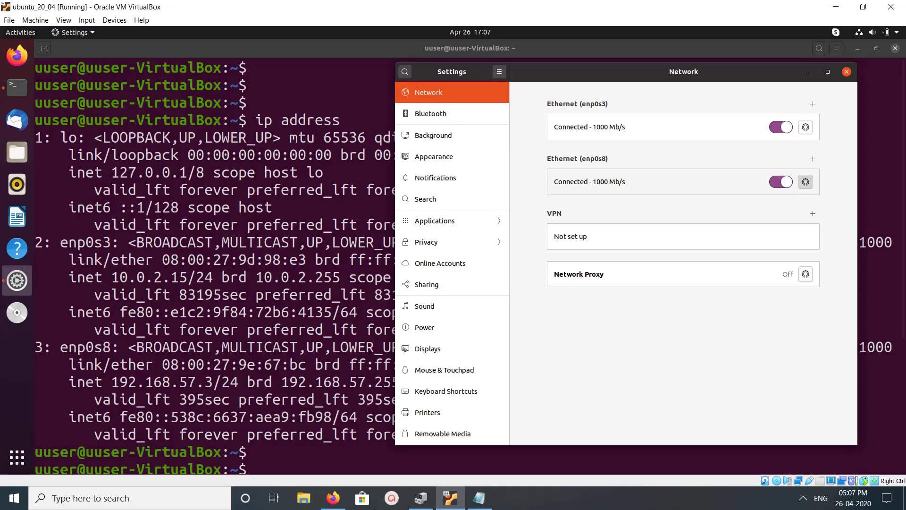
Step: Open enp0s8's connection details and copy its current IPv4 address 192.168.57.3
{"action": "left_click", "coordinate": [805, 181]}
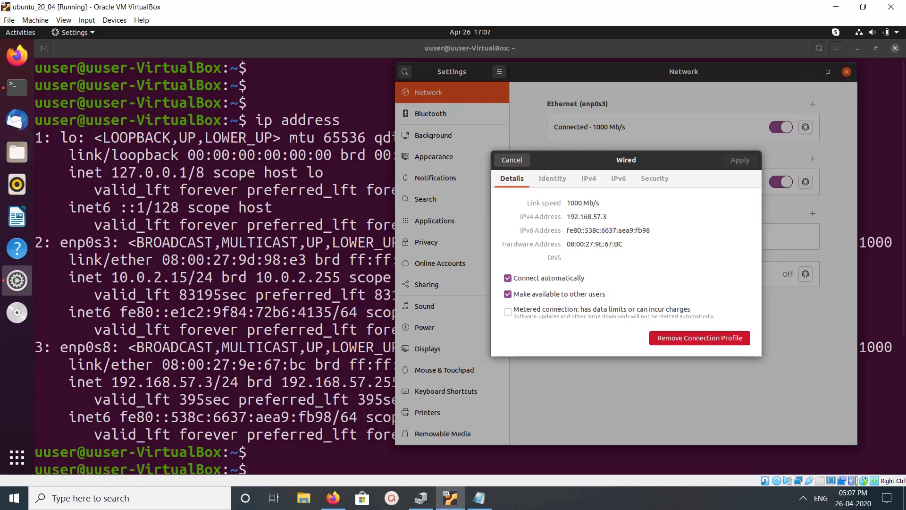
{"action": "mouse_move", "coordinate": [568, 216]}
{"action": "left_mouse_down"}
{"action": "mouse_move", "coordinate": [608, 216]}
{"action": "mouse_move", "coordinate": [567, 216]}
{"action": "left_mouse_up"}
{"action": "left_click", "coordinate": [609, 217]}
{"action": "right_click", "coordinate": [587, 216]}
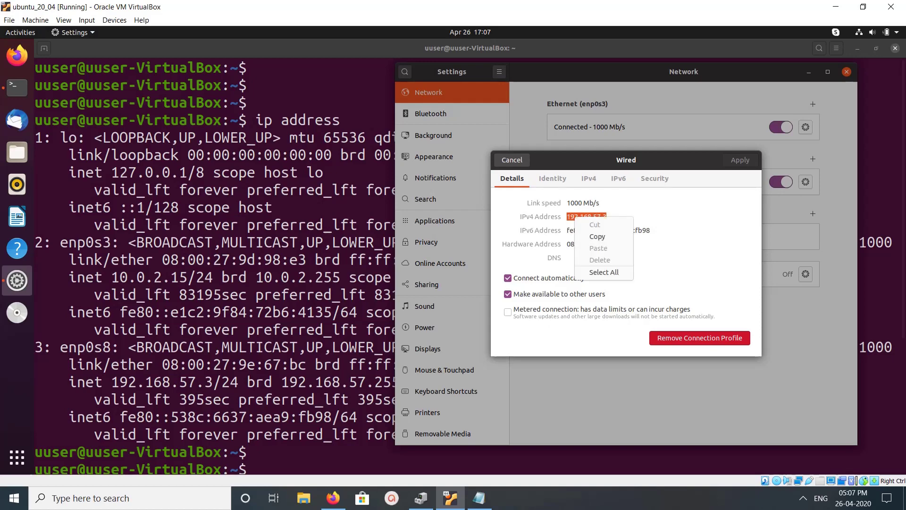
{"action": "left_click", "coordinate": [595, 236]}
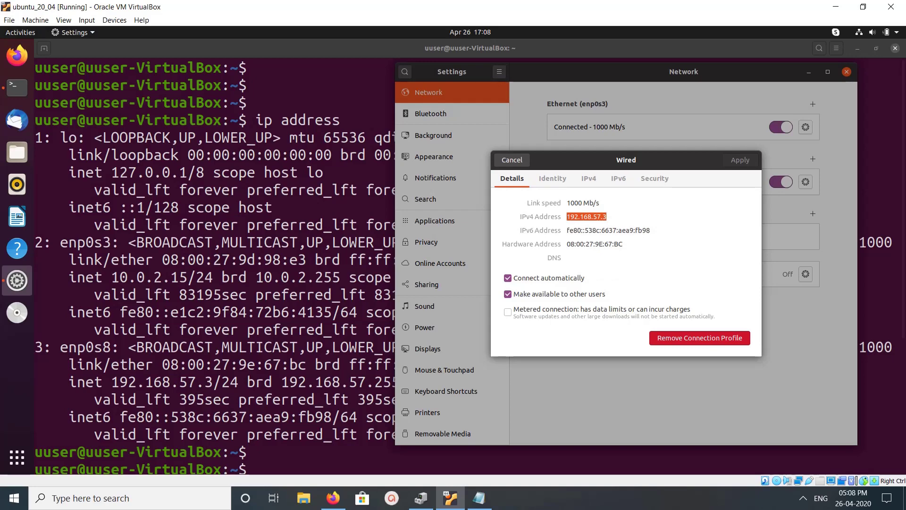
Step: Set enp0s8 IPv4 to Manual: address 192.168.57.4, netmask 255.255.255.0, gateway 192.168.57.1
{"action": "left_click", "coordinate": [589, 179]}
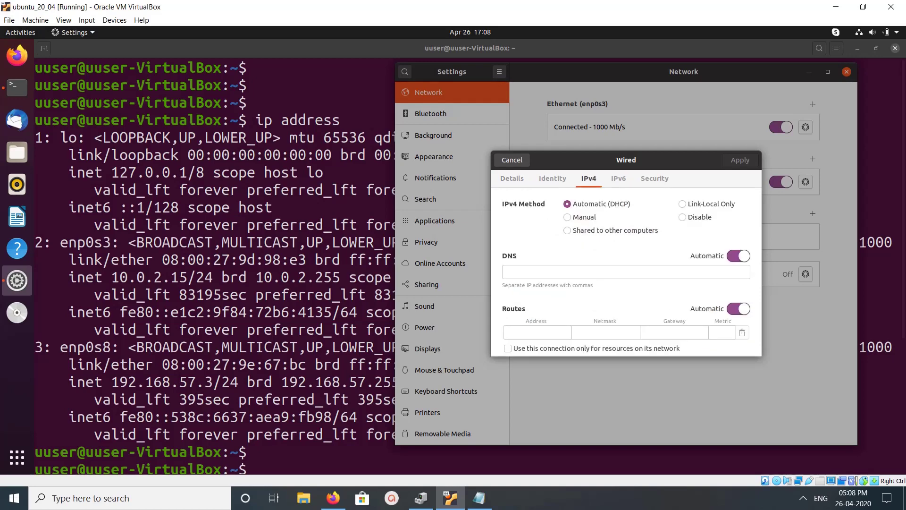
{"action": "left_click", "coordinate": [568, 217]}
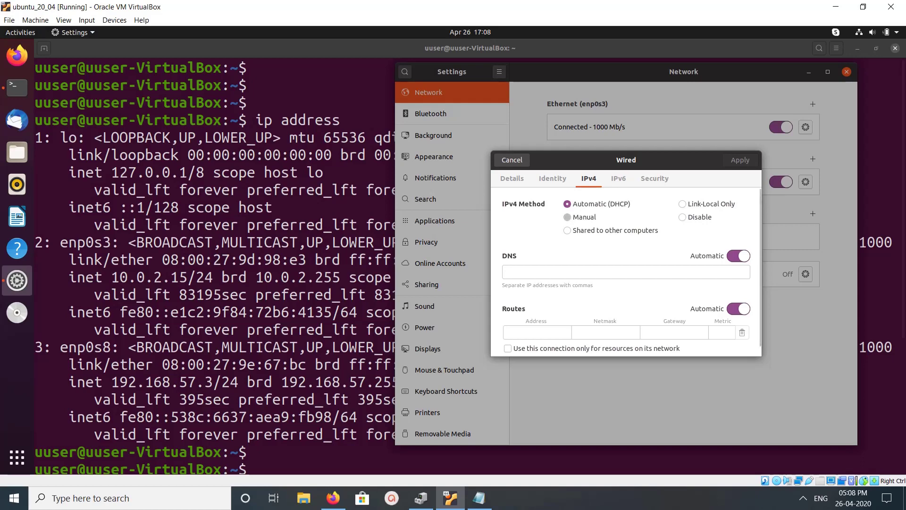
{"action": "type", "text": "192.168.57."}
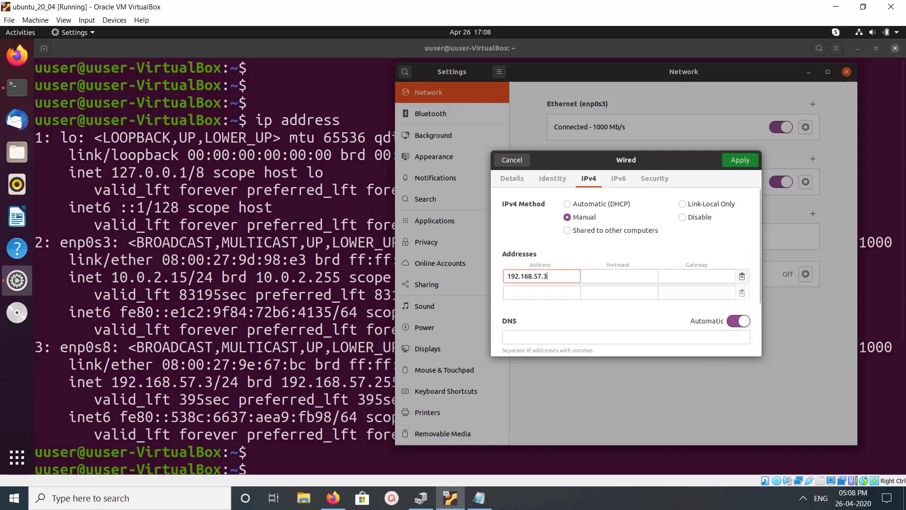
{"action": "type", "text": "4"}
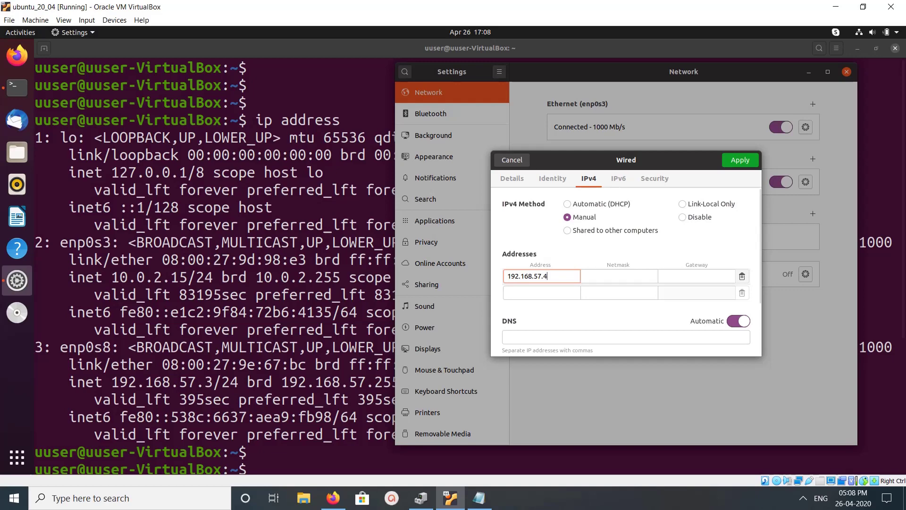
{"action": "key", "text": "Tab"}
{"action": "type", "text": "2"}
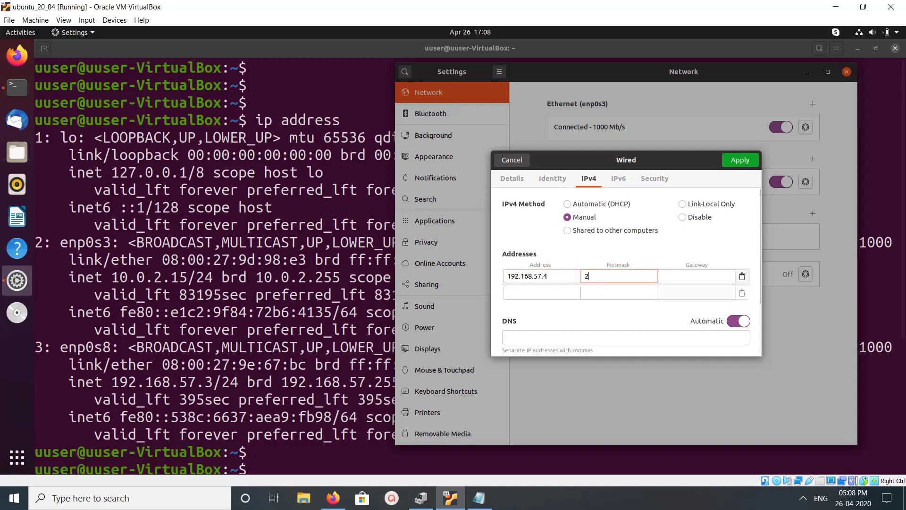
{"action": "type", "text": "55.255.2"}
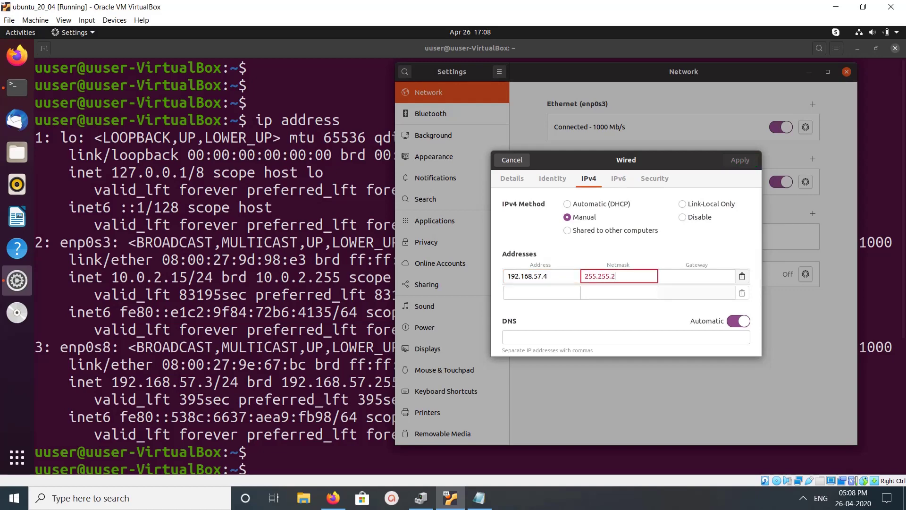
{"action": "type", "text": "55.0"}
{"action": "key", "text": "Tab"}
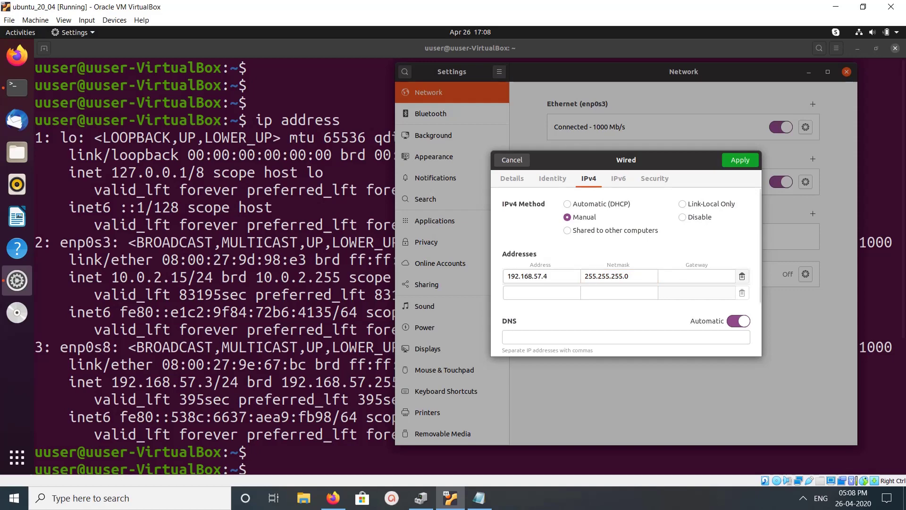
{"action": "type", "text": "192.168.57."}
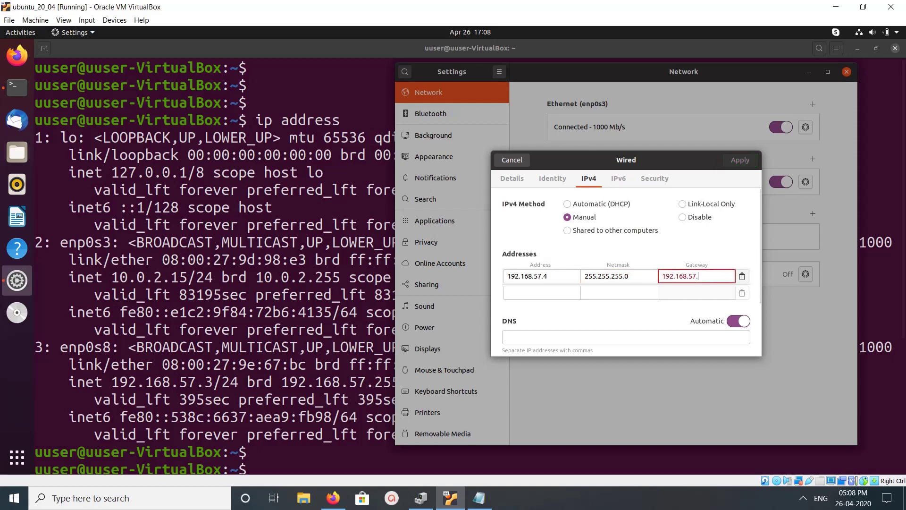
{"action": "type", "text": "1"}
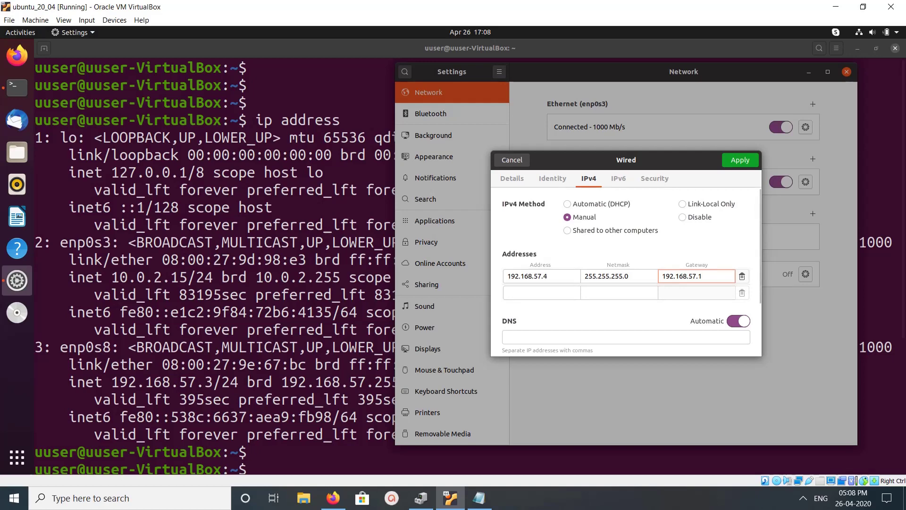
Step: Apply the static IPv4 settings and switch the enp0s8 connection off and back on
{"action": "key", "text": "Return"}
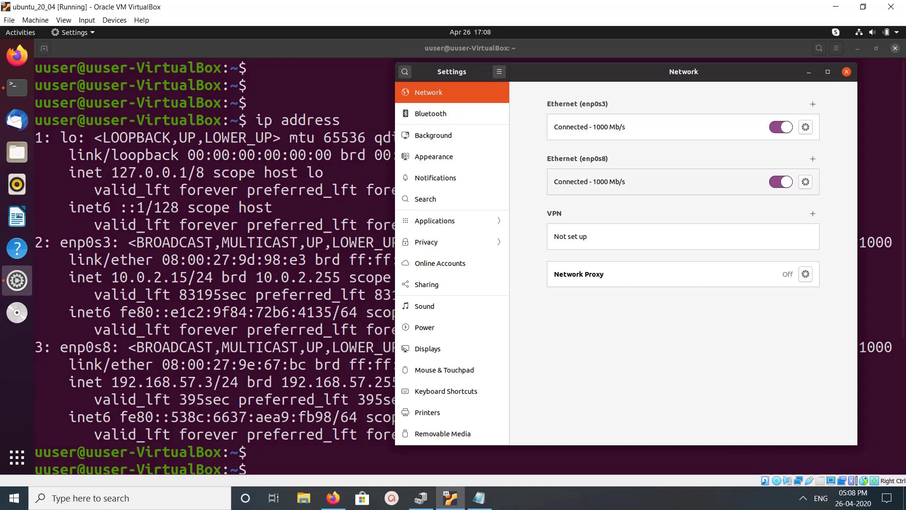
{"action": "left_click", "coordinate": [782, 182]}
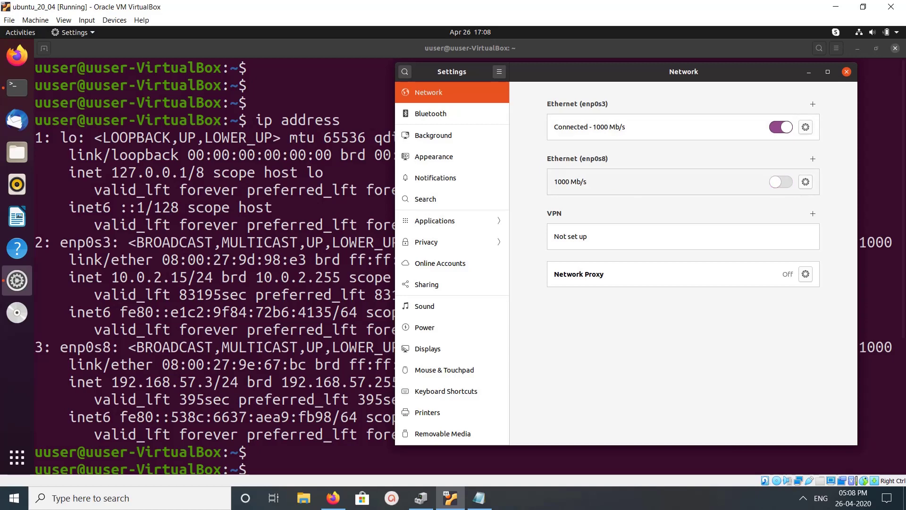
{"action": "left_click", "coordinate": [781, 182]}
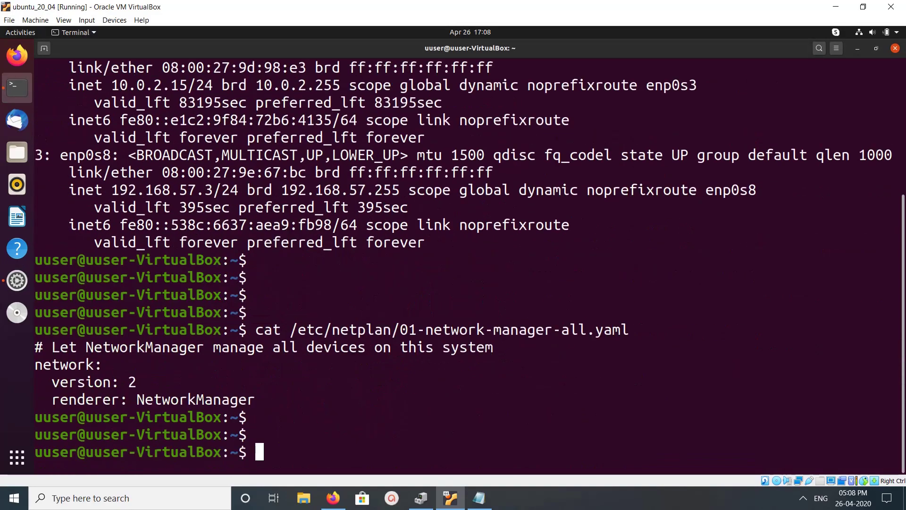
Step: Reprint the netplan file, rerun ip address, and highlight enp0s8's new 192.168.57.4 address
{"action": "key", "text": "Return"}
{"action": "key", "text": "Return"}
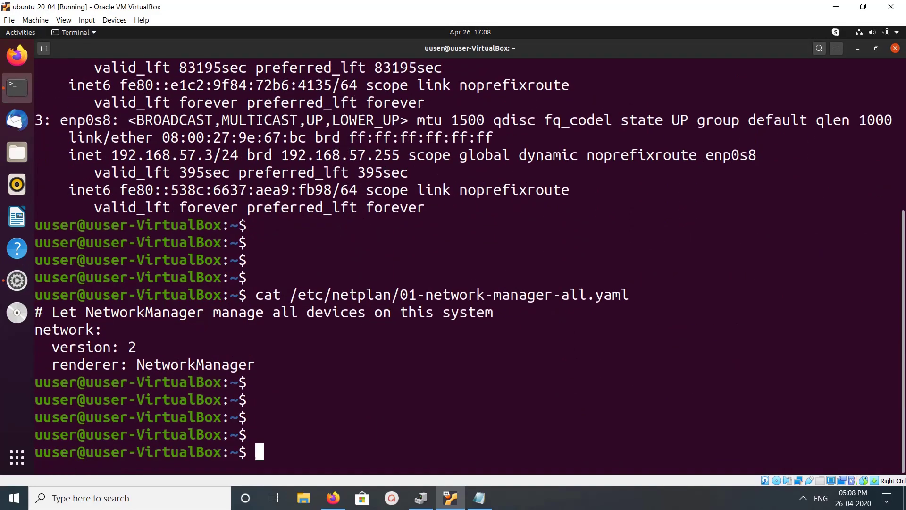
{"action": "key", "text": "Up"}
{"action": "key", "text": "Return"}
{"action": "key", "text": "Return"}
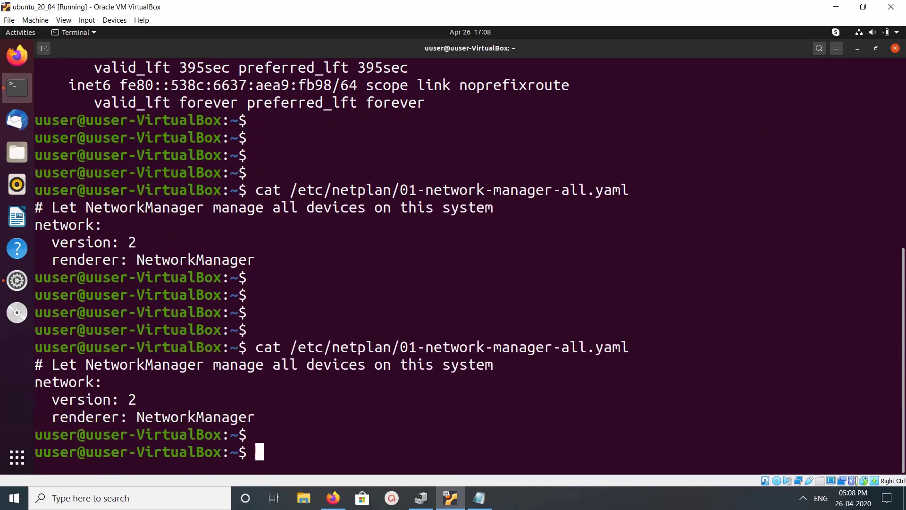
{"action": "key", "text": "Return"}
{"action": "type", "text": "ip address"}
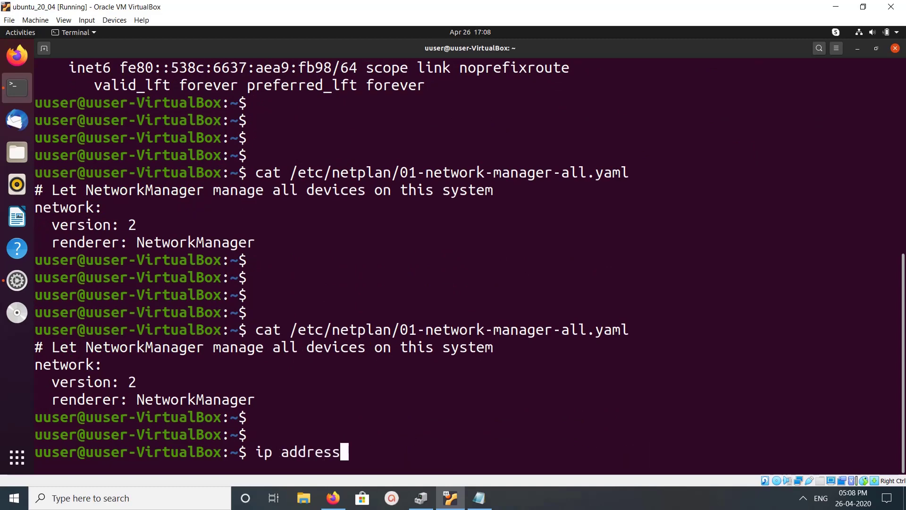
{"action": "key", "text": "Return"}
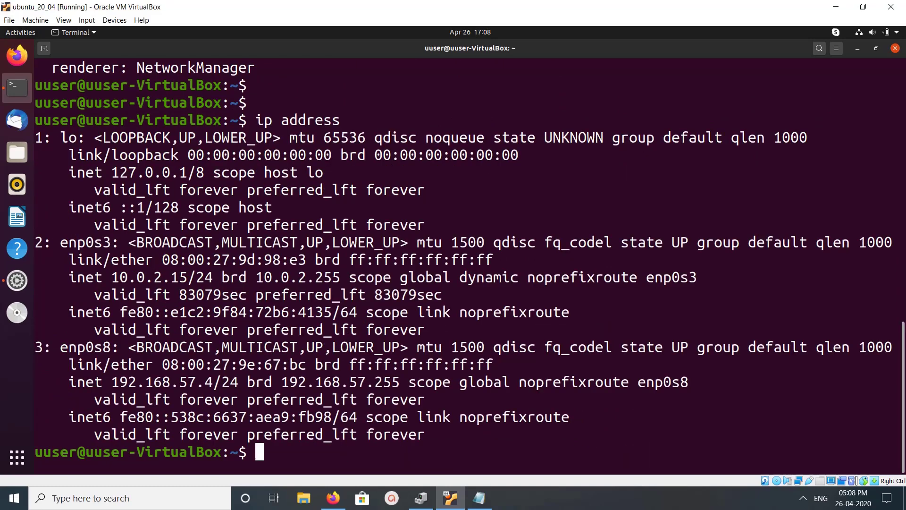
{"action": "key", "text": "Return"}
{"action": "key", "text": "Return"}
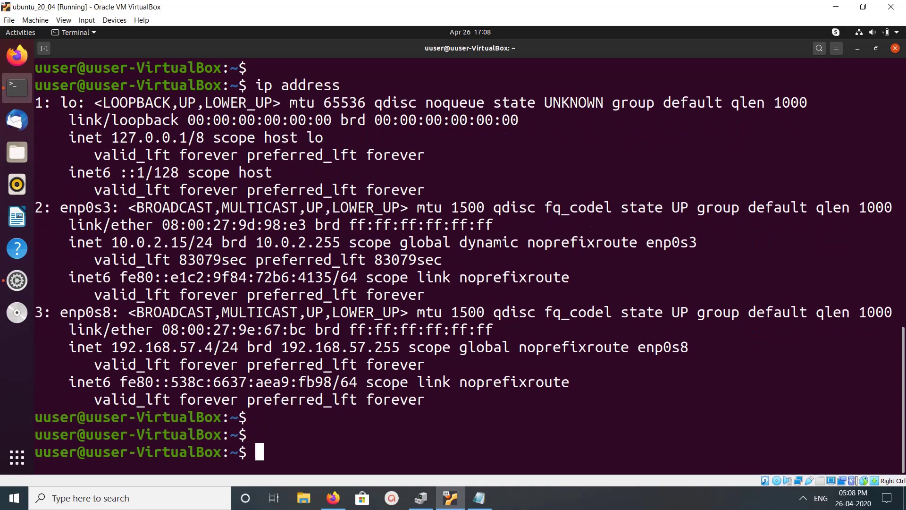
{"action": "left_click_drag", "start_coordinate": [214, 347], "coordinate": [110, 347]}
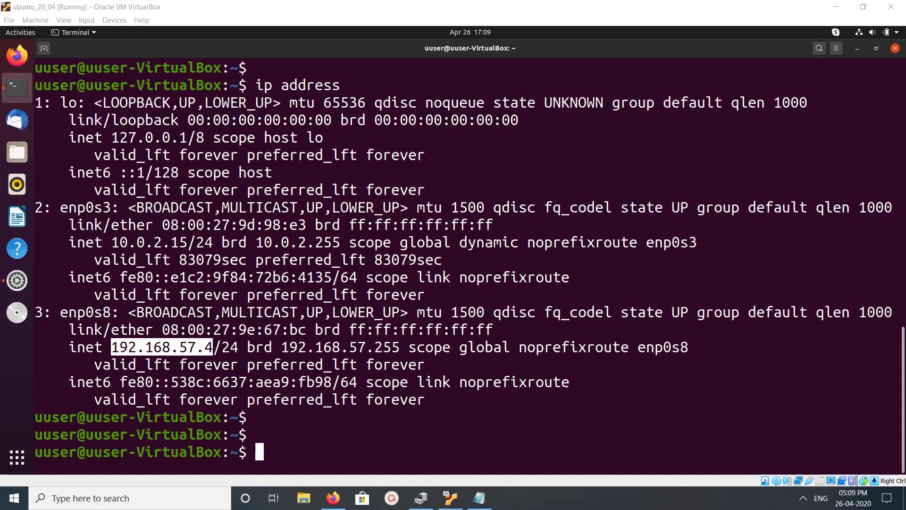
{"action": "scroll", "coordinate": [453, 270], "scroll_direction": "up", "scroll_amount": 2}
{"action": "scroll", "coordinate": [453, 269], "scroll_direction": "up", "scroll_amount": 3}
{"action": "scroll", "coordinate": [453, 269], "scroll_direction": "up", "scroll_amount": 3}
{"action": "scroll", "coordinate": [453, 270], "scroll_direction": "up", "scroll_amount": 2}
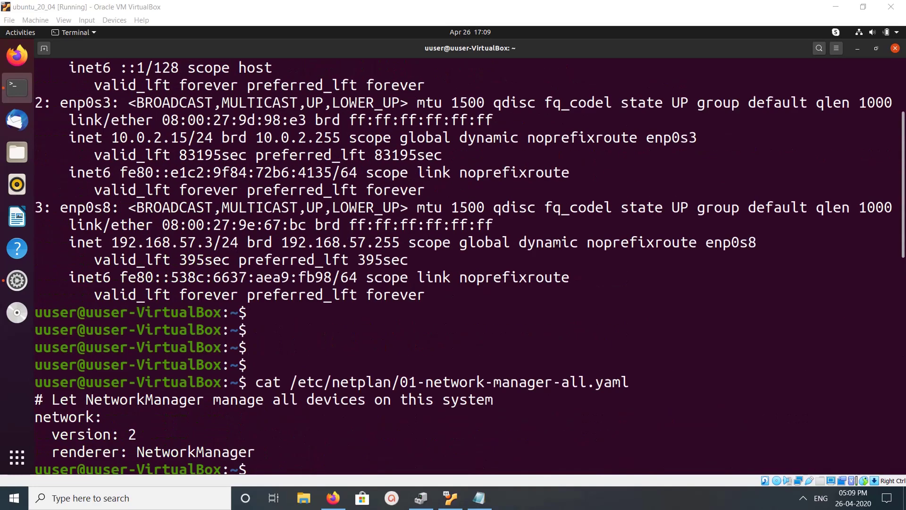
{"action": "scroll", "coordinate": [453, 270], "scroll_direction": "up", "scroll_amount": 2}
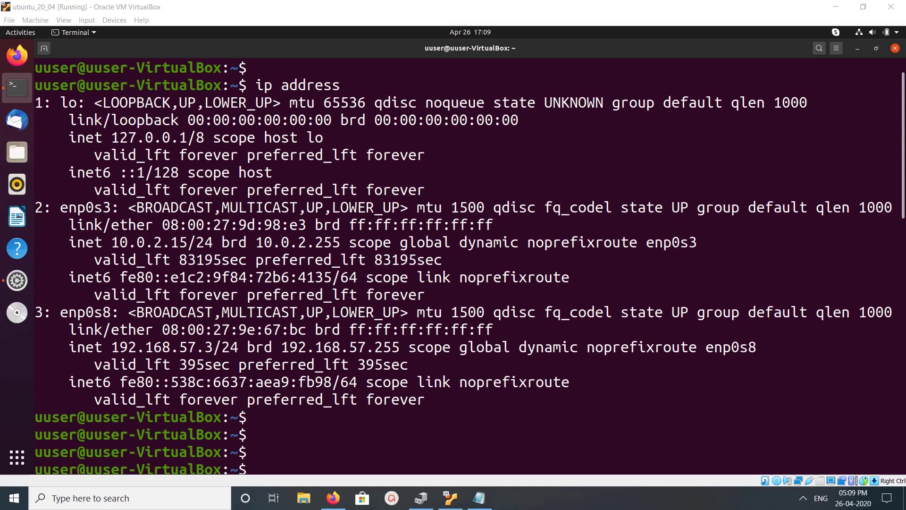
Step: Highlight the old dynamic 192.168.57.3/24 and the new non-dynamic 192.168.57.4/24 enp0s8 addresses
{"action": "double_click", "coordinate": [174, 347]}
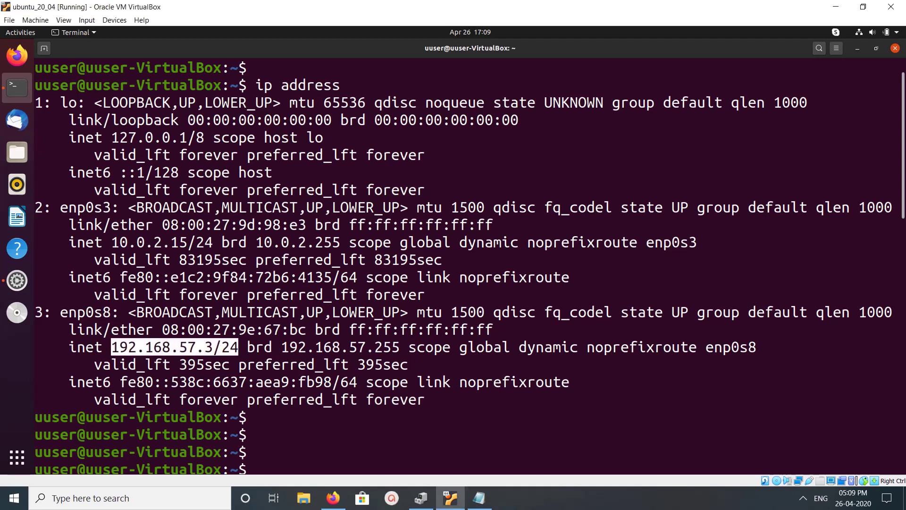
{"action": "double_click", "coordinate": [548, 347]}
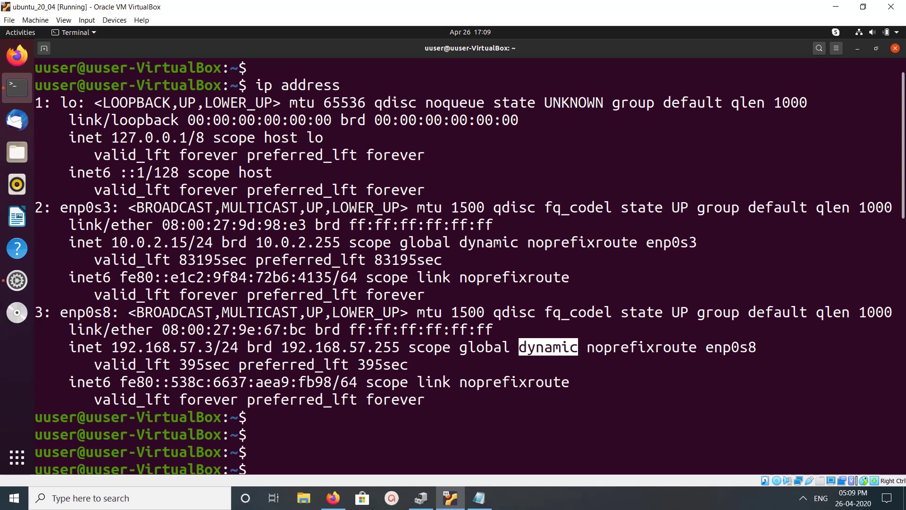
{"action": "scroll", "coordinate": [468, 263], "scroll_direction": "down", "scroll_amount": 5}
{"action": "scroll", "coordinate": [468, 262], "scroll_direction": "down", "scroll_amount": 5}
{"action": "scroll", "coordinate": [468, 262], "scroll_direction": "down", "scroll_amount": 5}
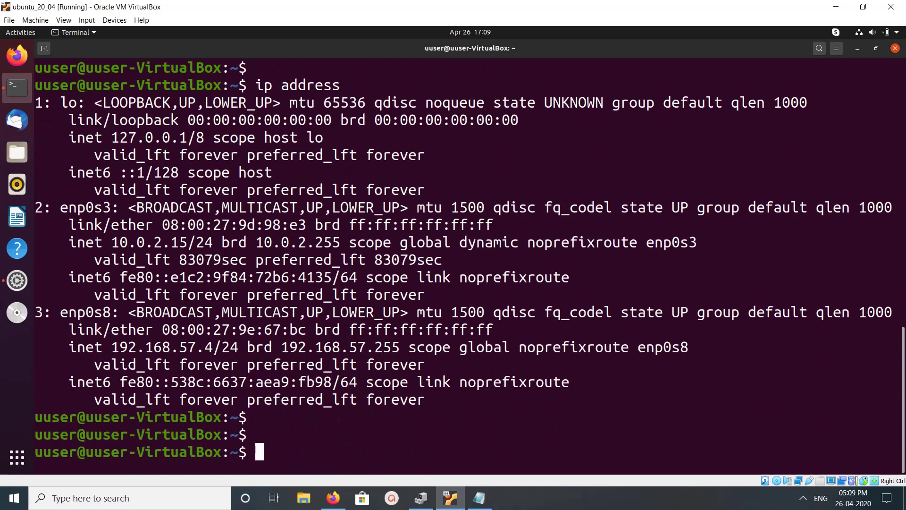
{"action": "double_click", "coordinate": [175, 348]}
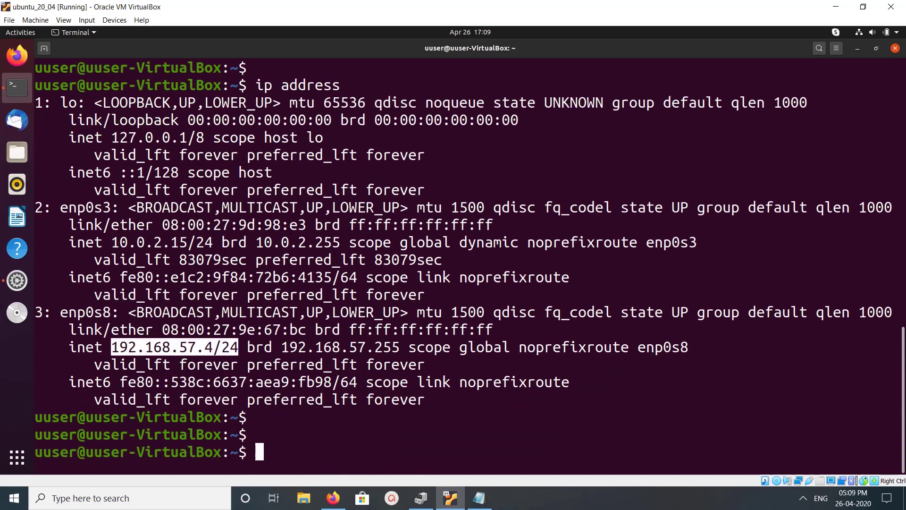
{"action": "double_click", "coordinate": [485, 347]}
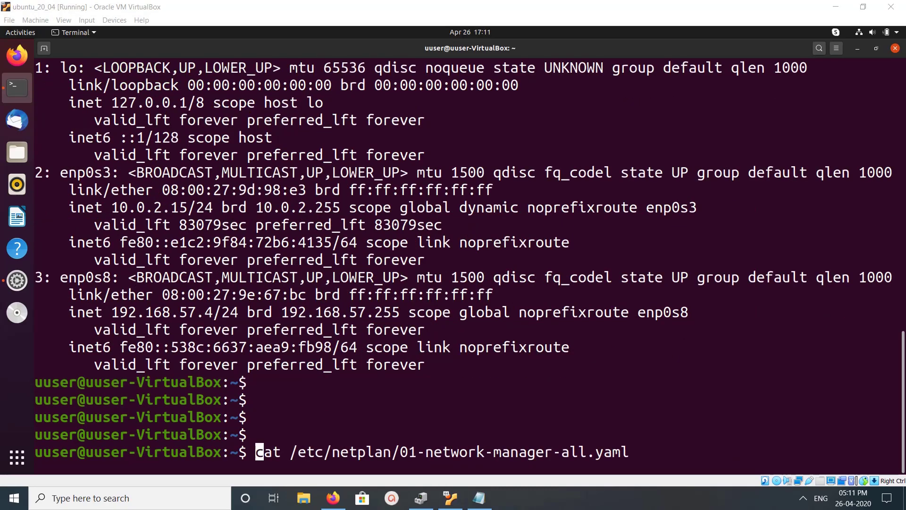
Step: Print 01-network-manager-all.yaml again, highlight its path, and glance at the system network menu
{"action": "key", "text": "Home"}
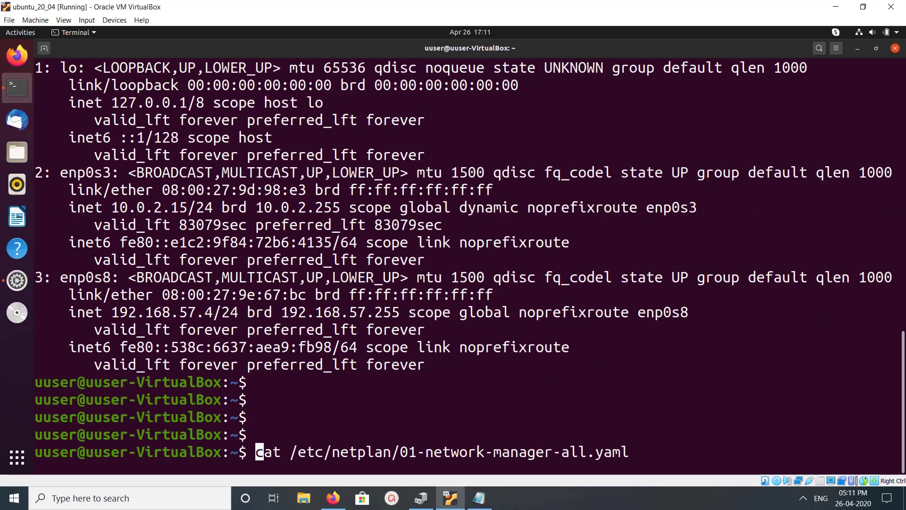
{"action": "key", "text": "Return"}
{"action": "key", "text": "Return"}
{"action": "key", "text": "Return"}
{"action": "key", "text": "Return"}
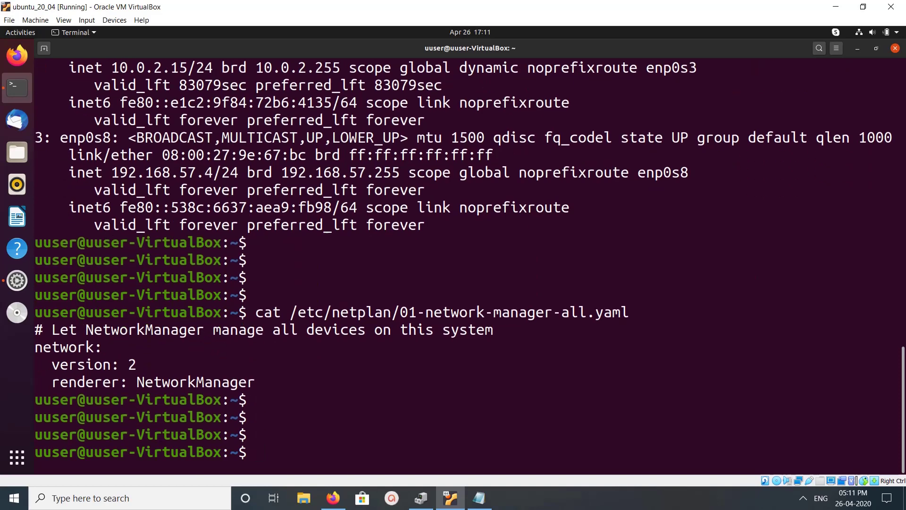
{"action": "left_click_drag", "start_coordinate": [622, 312], "coordinate": [282, 312]}
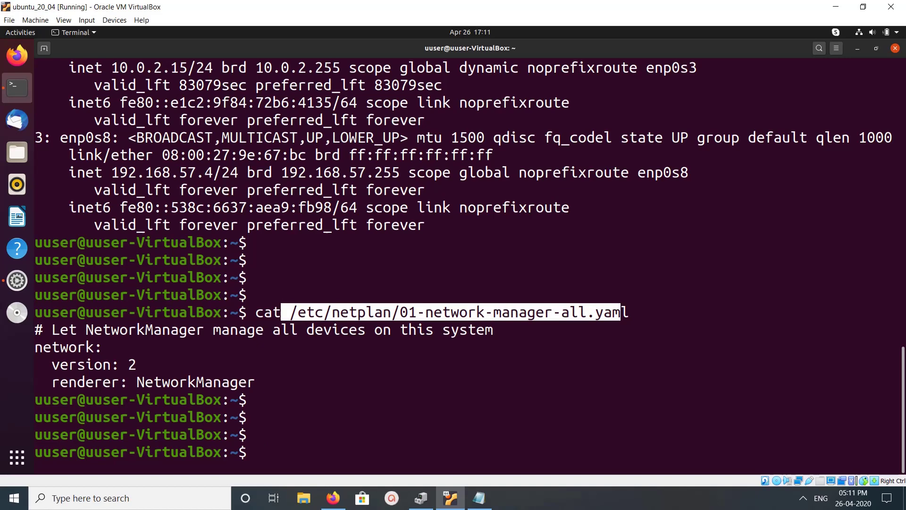
{"action": "left_click", "coordinate": [873, 32]}
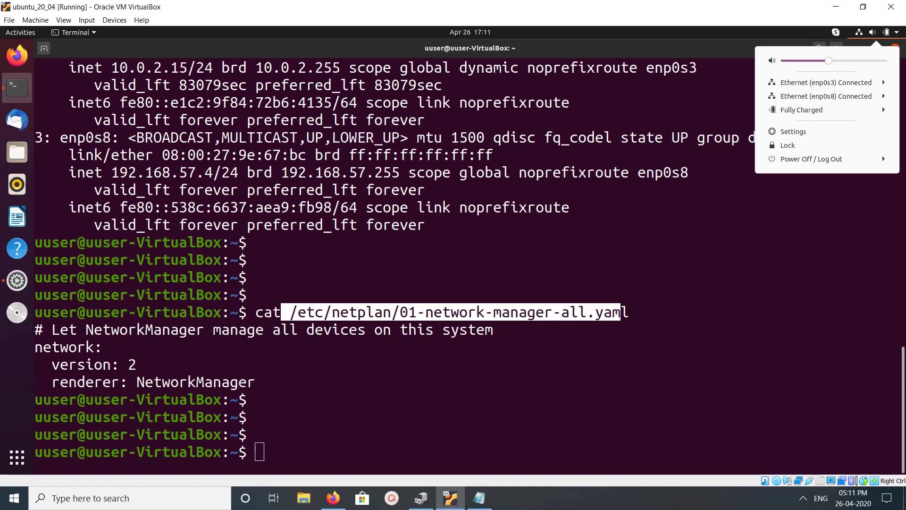
{"action": "left_click", "coordinate": [878, 45]}
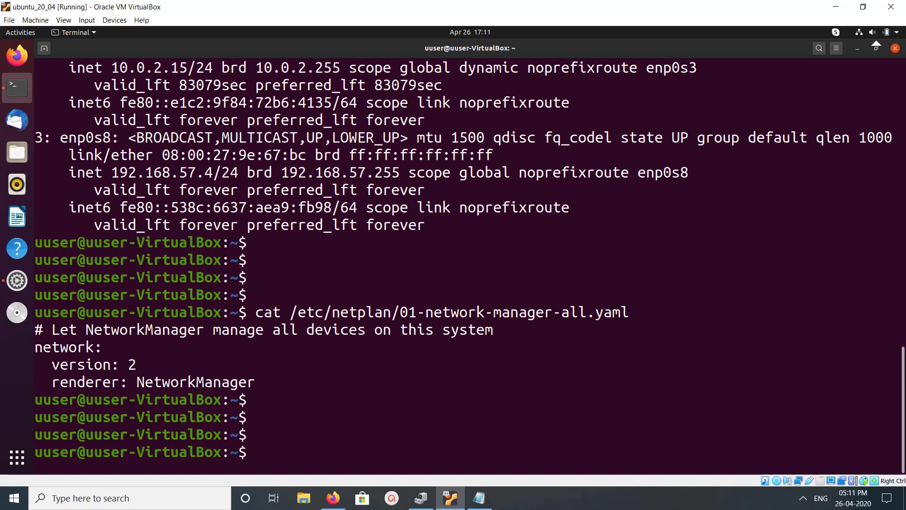
{"action": "double_click", "coordinate": [461, 312]}
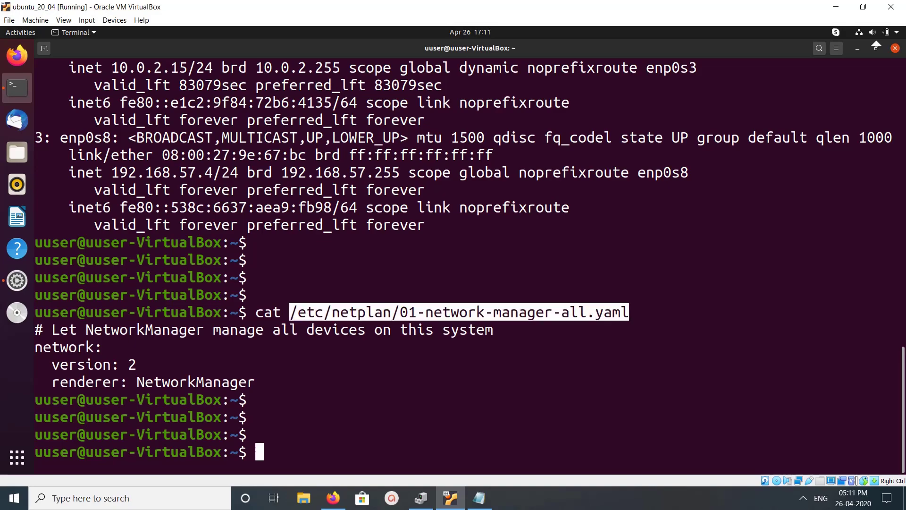